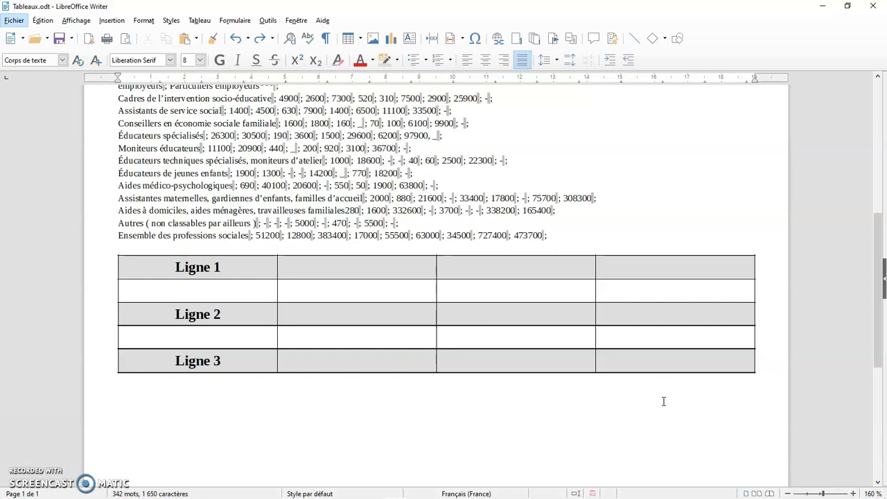
Insert a row above the "Ligne 1" row of the table
left_click(227, 269)
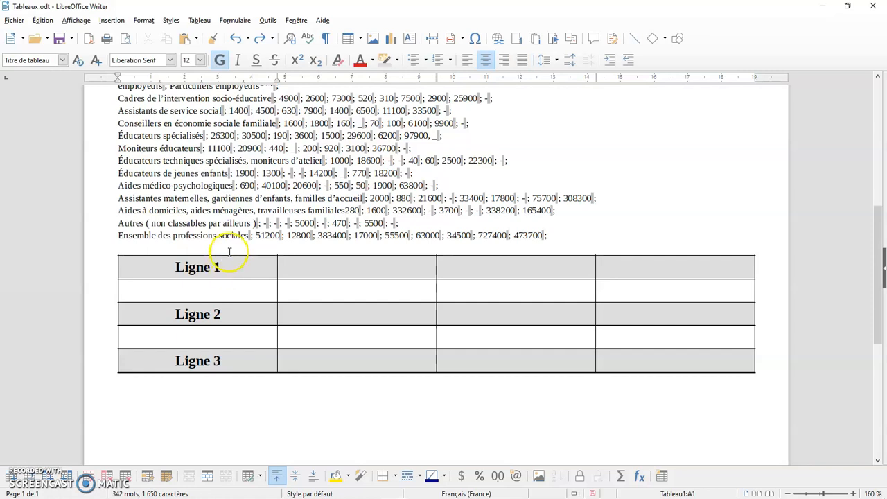
left_click(199, 21)
mouse_move(206, 47)
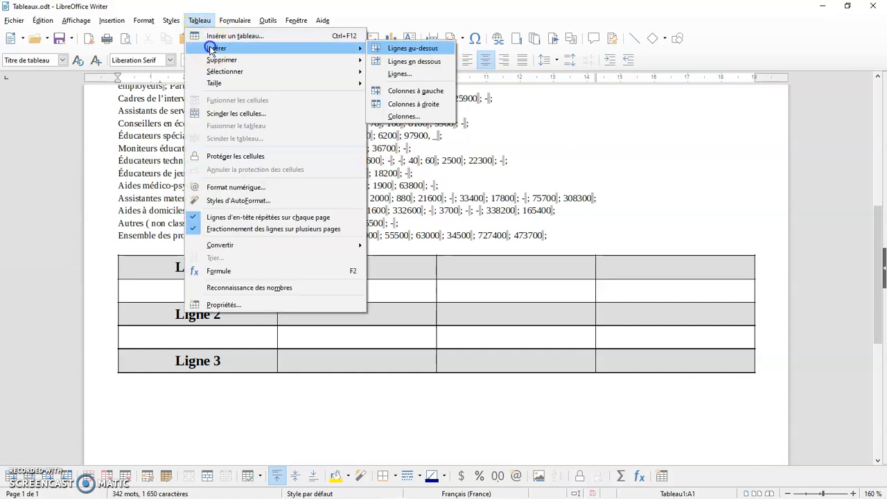
left_click(418, 50)
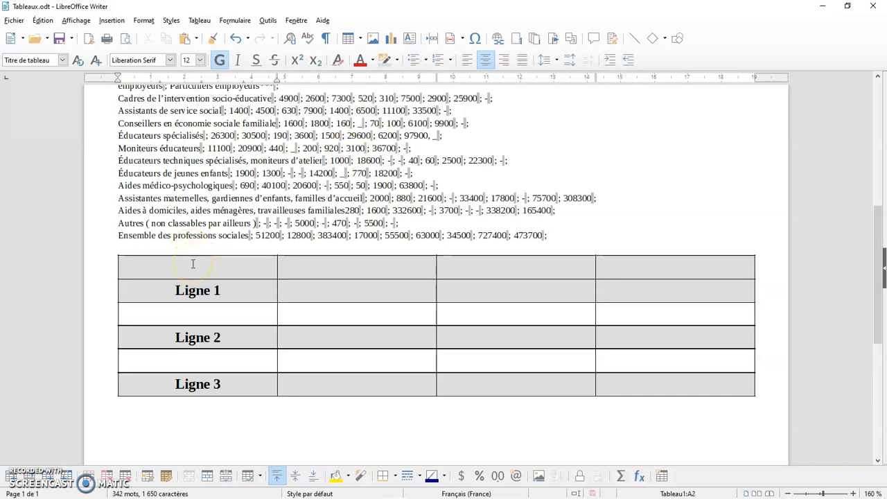
Insert 4 rows after the "Ligne 1" row, and undo this and the earlier single-row insertion
left_click(193, 264)
left_click(238, 293)
left_click(236, 292)
left_click(199, 20)
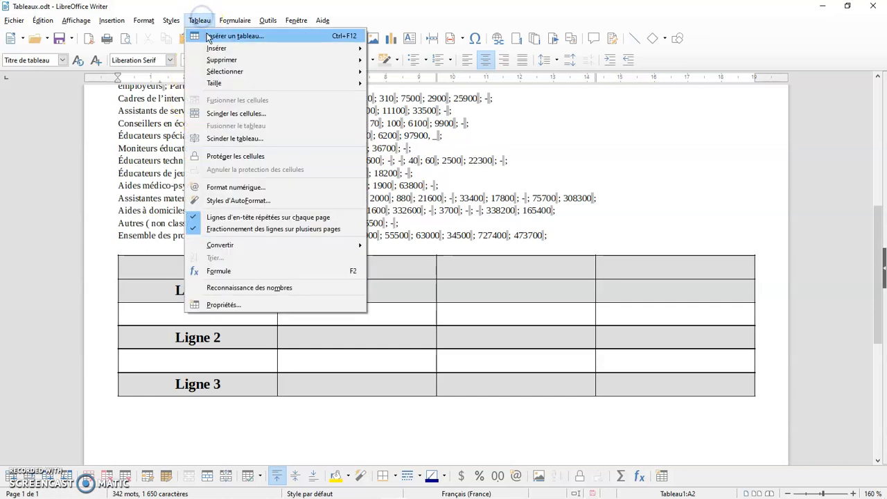
mouse_move(251, 50)
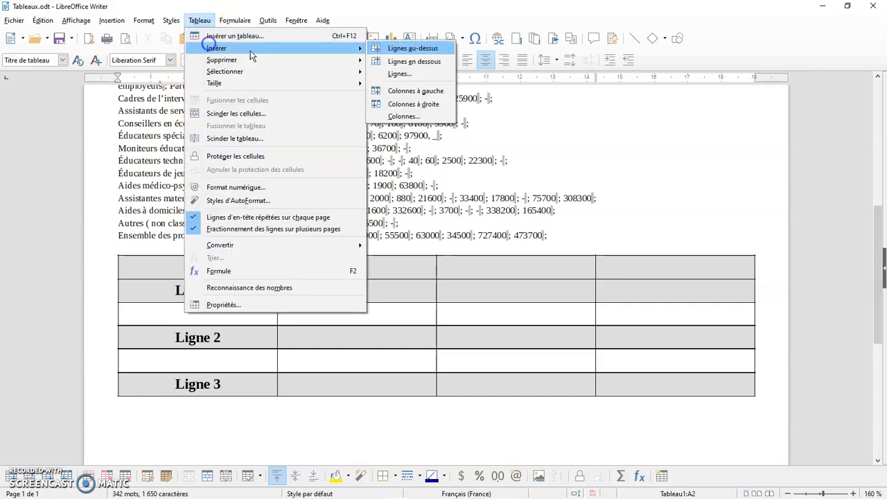
left_click(406, 74)
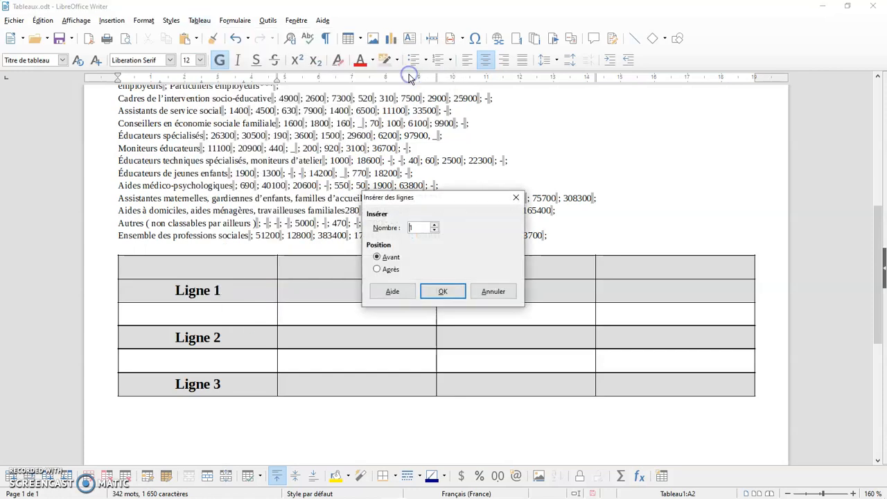
left_click_drag(431, 201, 667, 212)
left_click(644, 238)
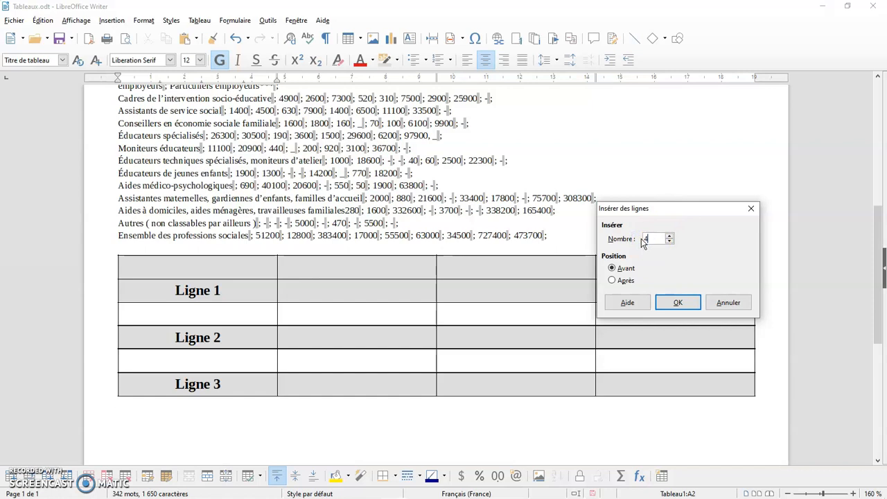
type("4")
left_click(627, 280)
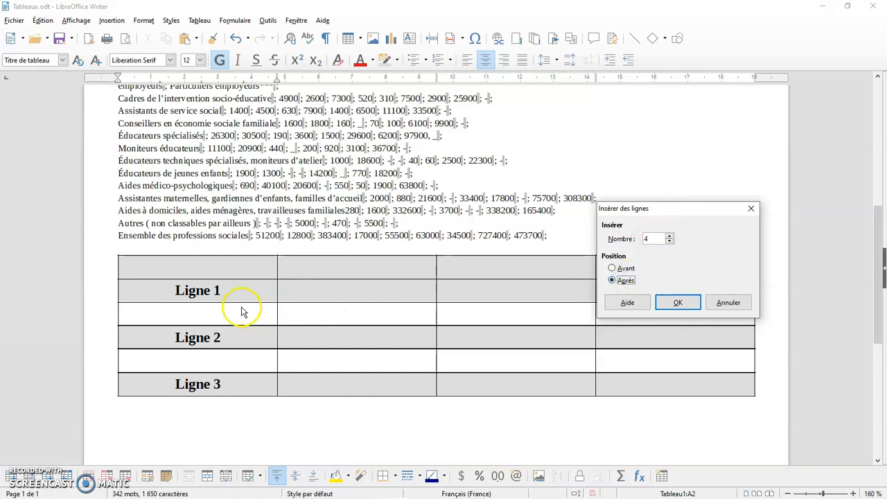
left_click(676, 303)
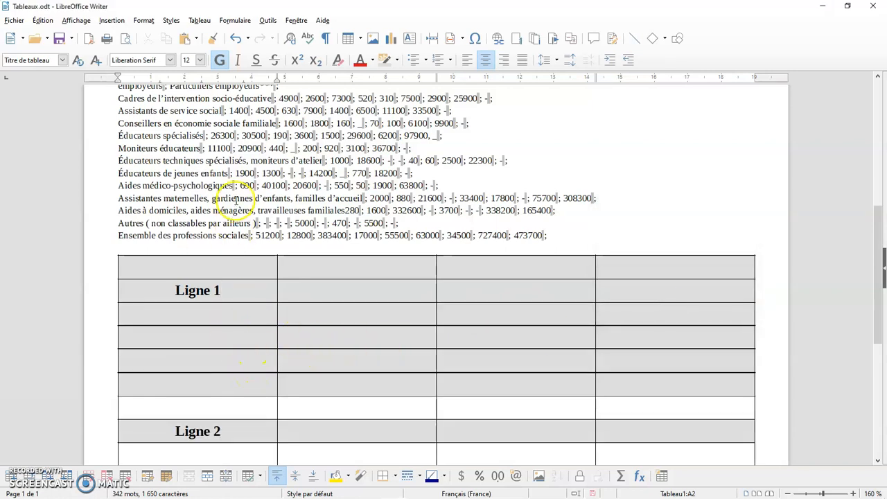
left_click(235, 39)
left_click(236, 39)
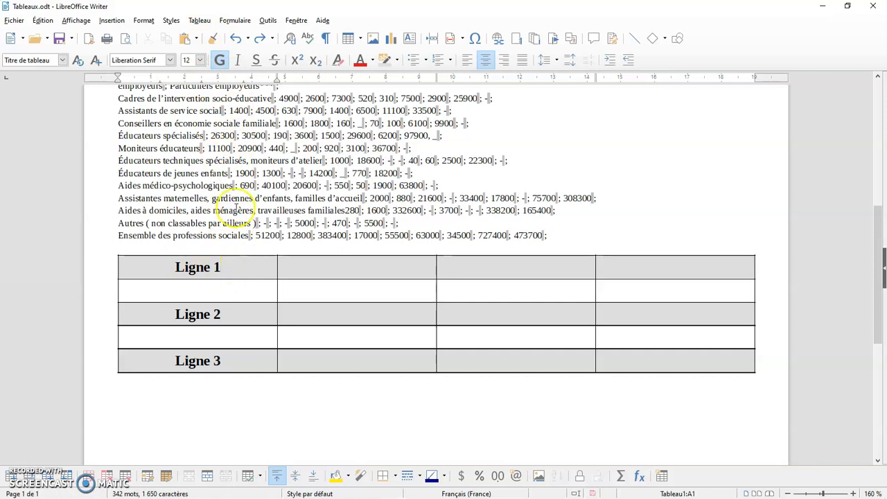
Insert a column to the left of the "Ligne 1" column and undo the insertion
left_click(199, 20)
mouse_move(216, 49)
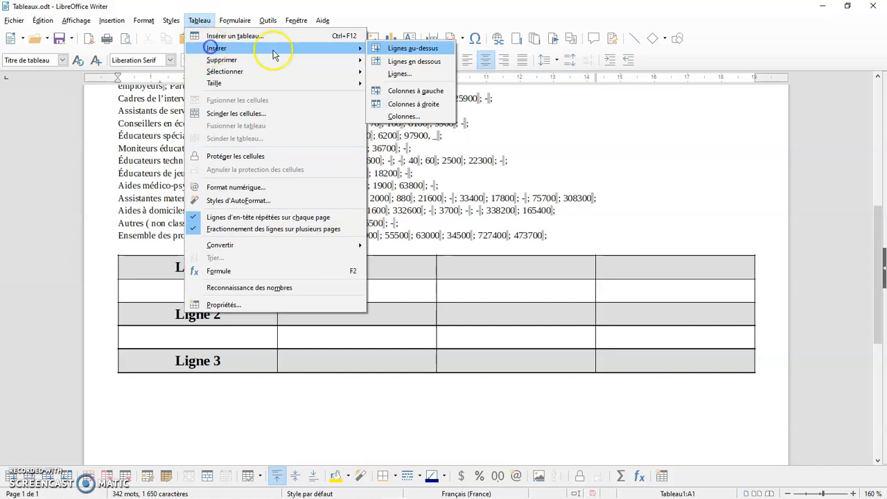
left_click(415, 90)
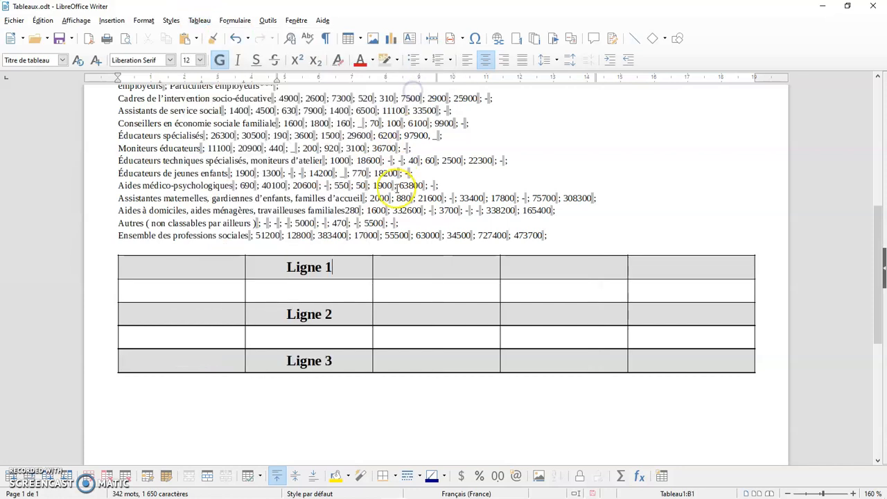
left_click(236, 38)
left_click(199, 20)
mouse_move(215, 48)
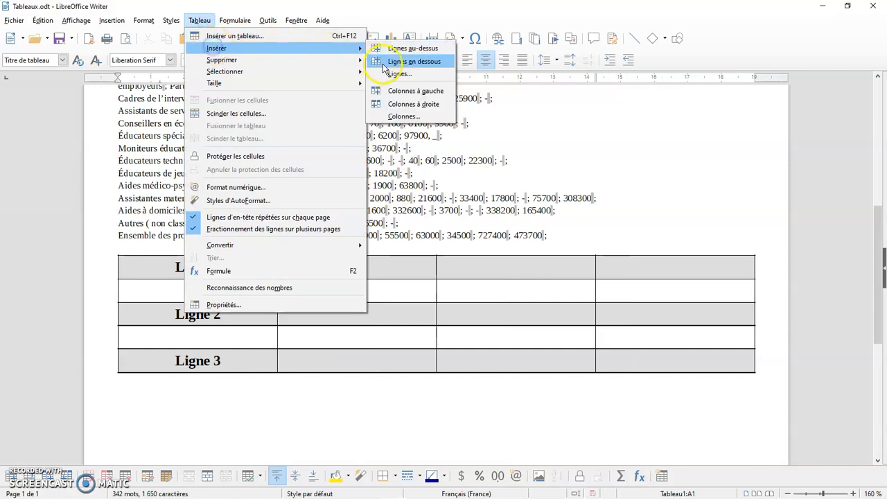
left_click(403, 116)
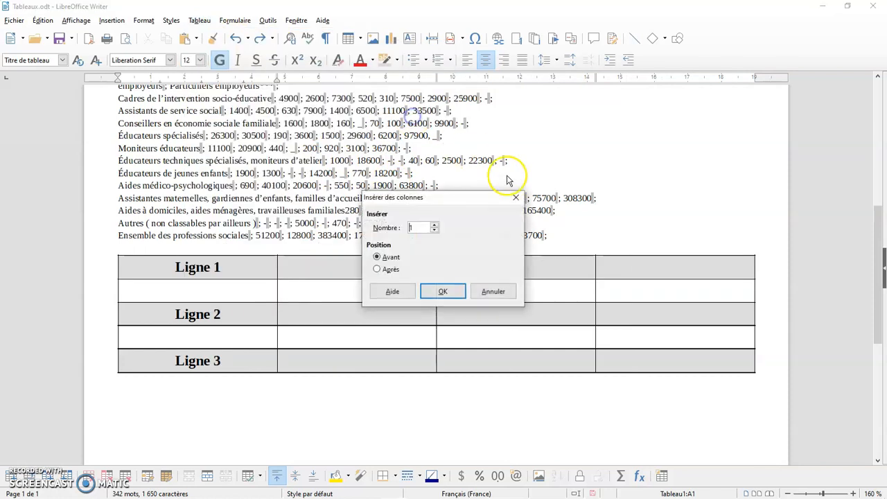
left_click(485, 291)
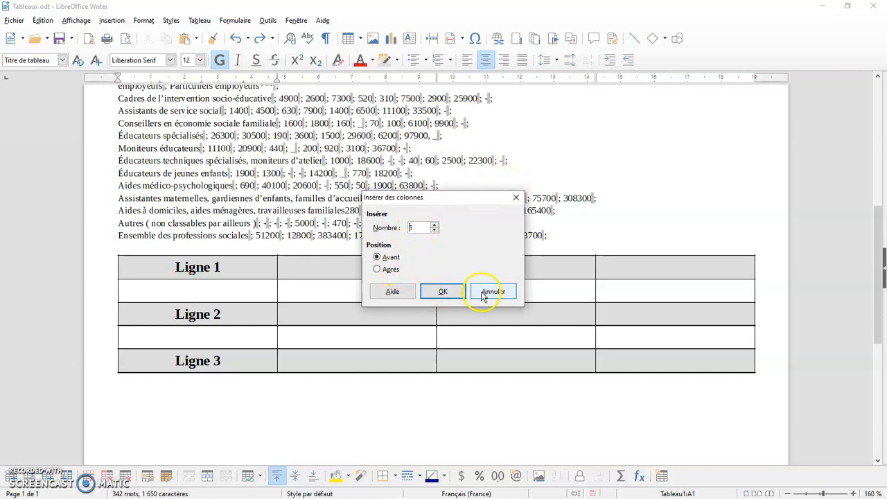
left_click(199, 20)
left_click(199, 20)
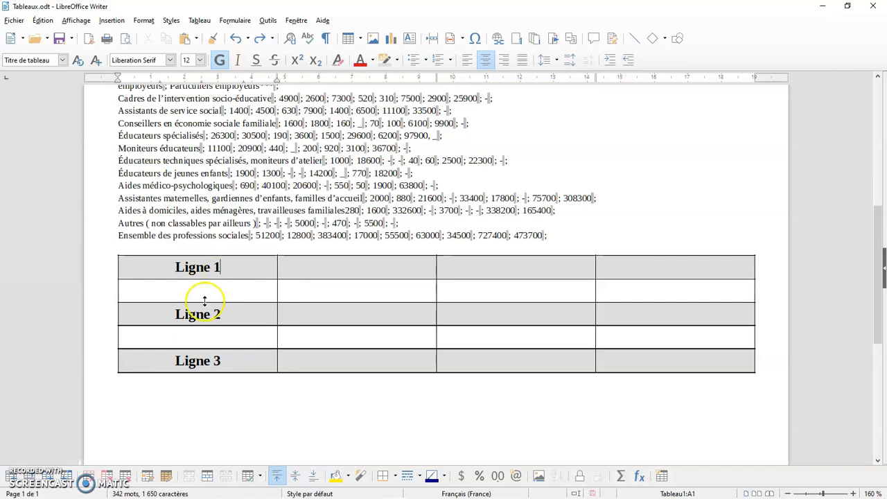
Delete the table's first column and undo it, and delete the entire table and undo that as well
left_click(110, 479)
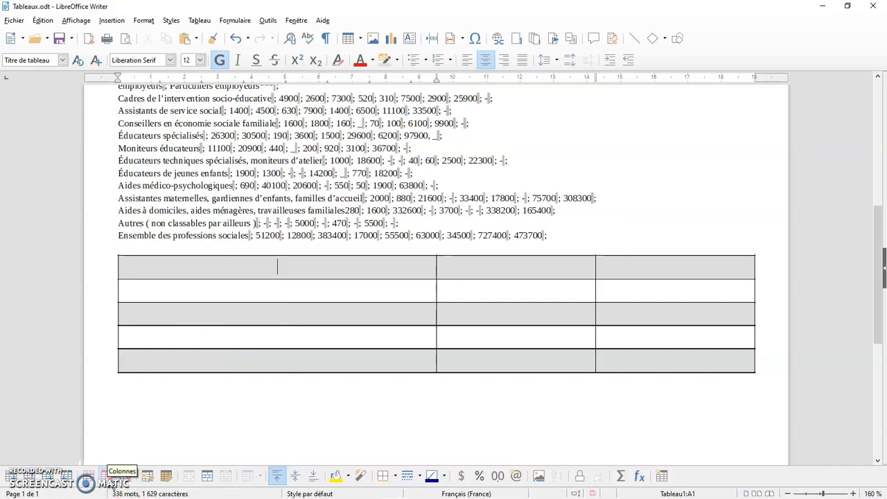
left_click(236, 39)
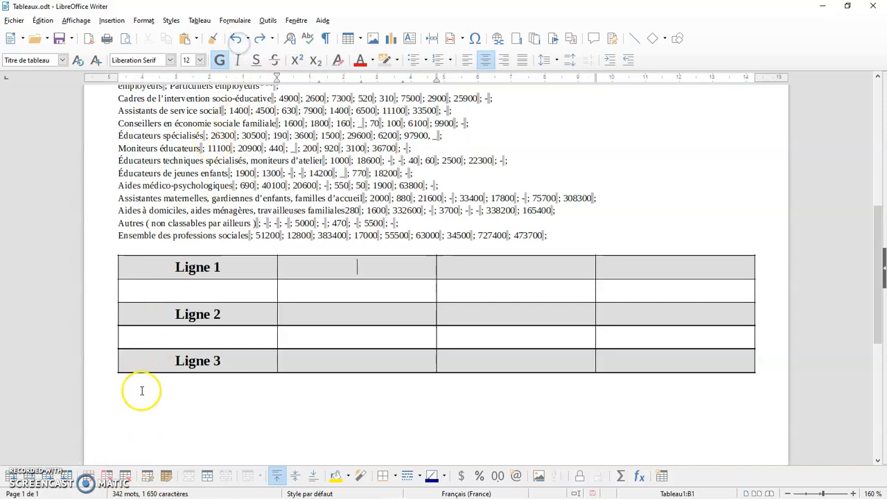
left_click(126, 475)
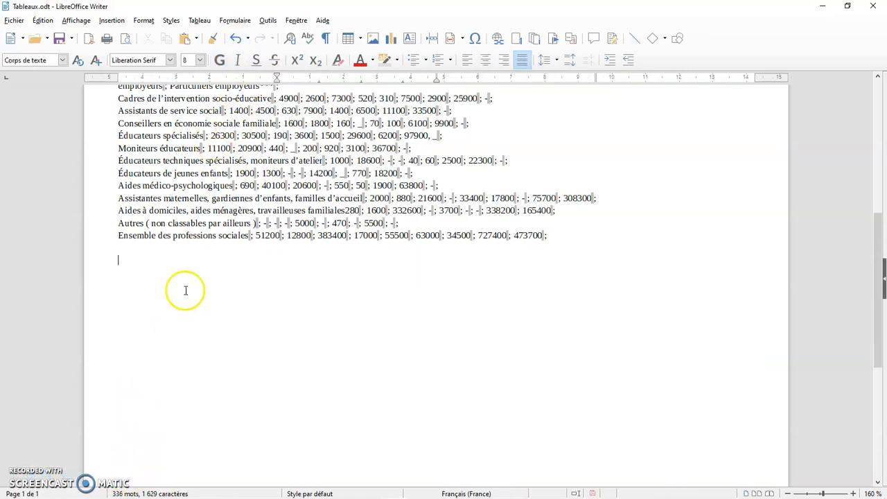
left_click(235, 38)
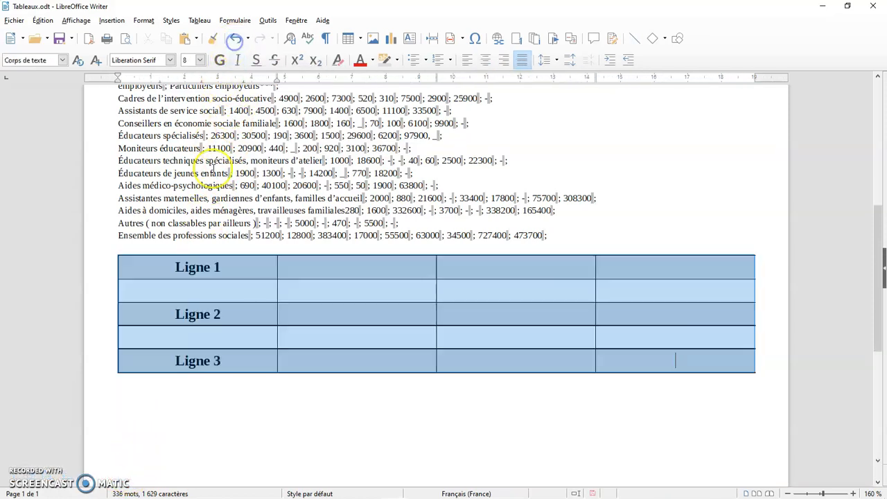
Delete the "Ligne 1" row from the table and undo the deletion
left_click(221, 267)
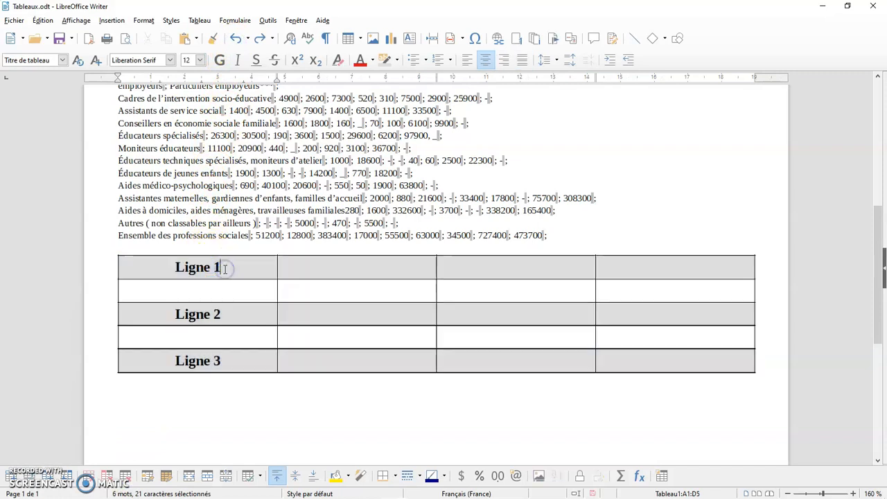
left_click(89, 476)
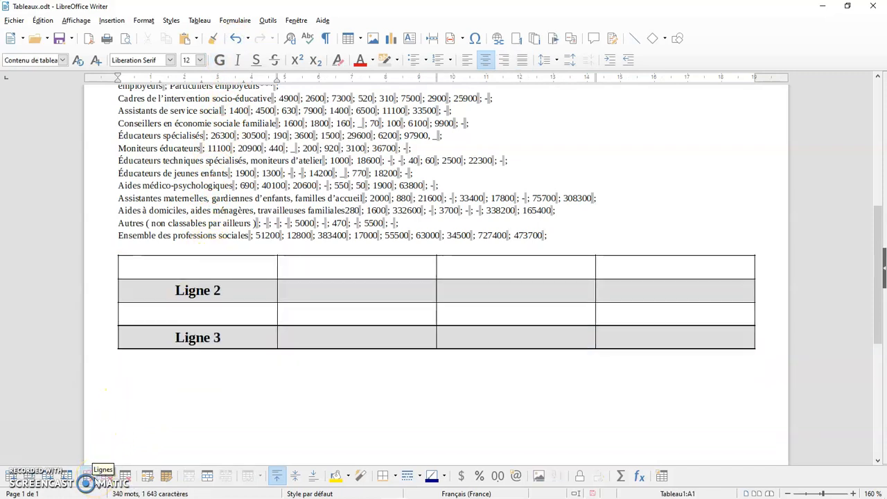
left_click(236, 38)
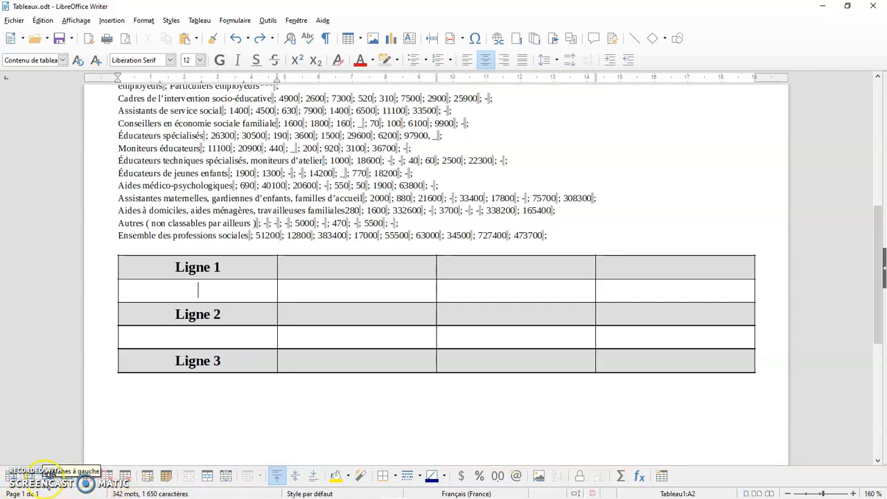
left_click(199, 20)
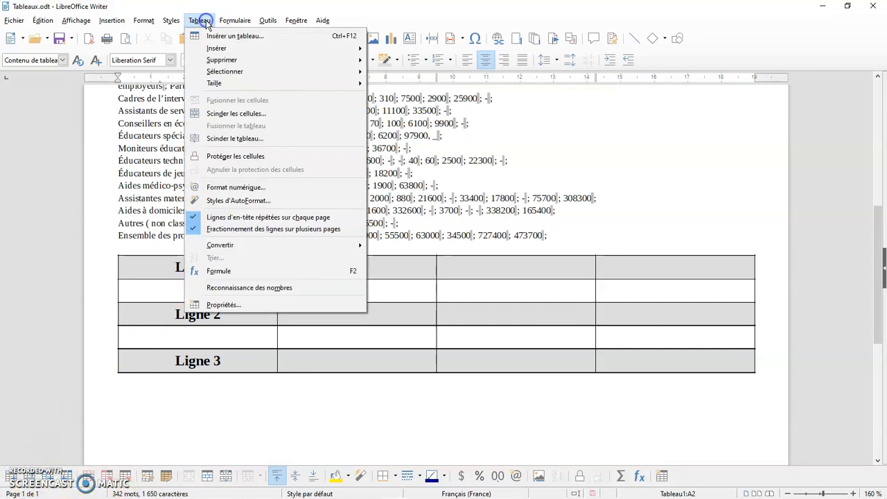
mouse_move(216, 50)
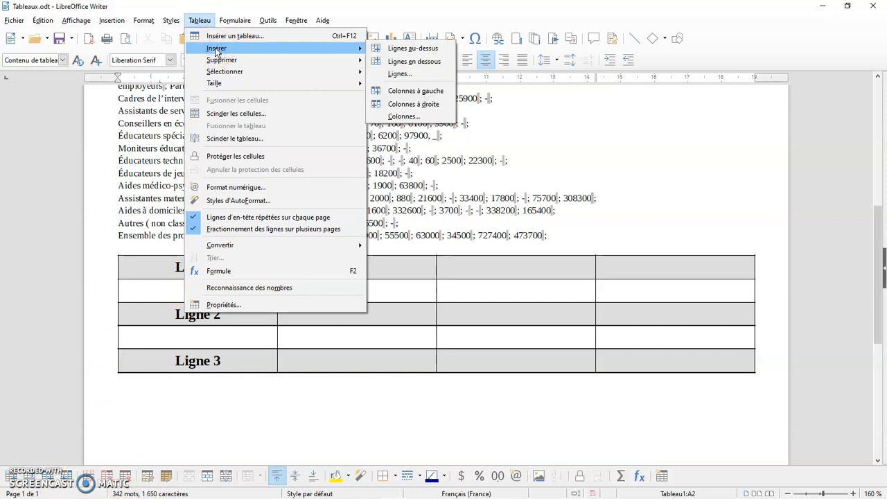
left_click(221, 62)
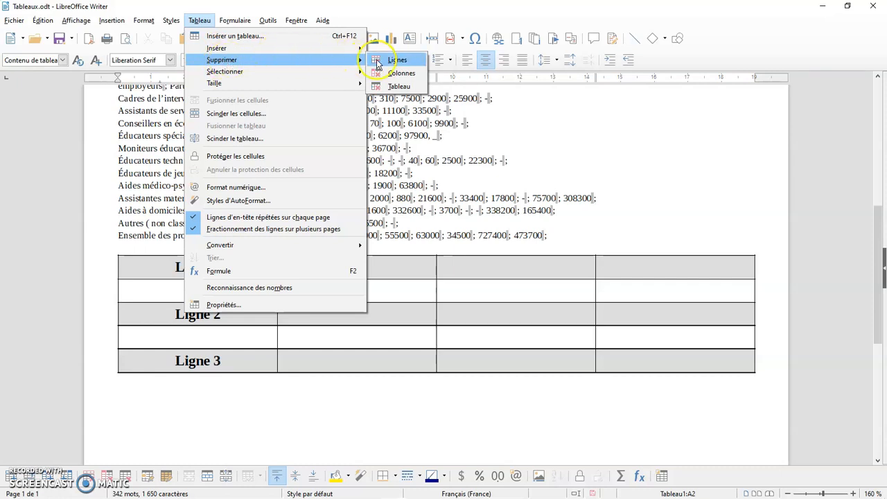
left_click(400, 75)
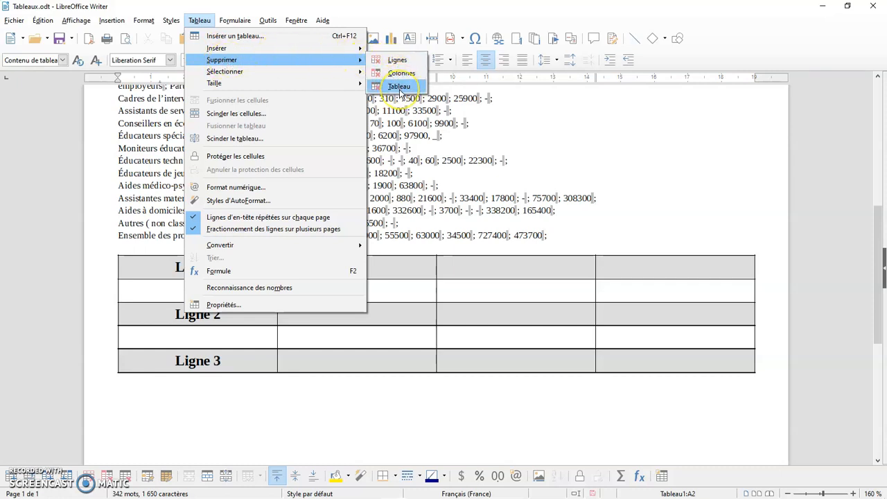
left_click(386, 390)
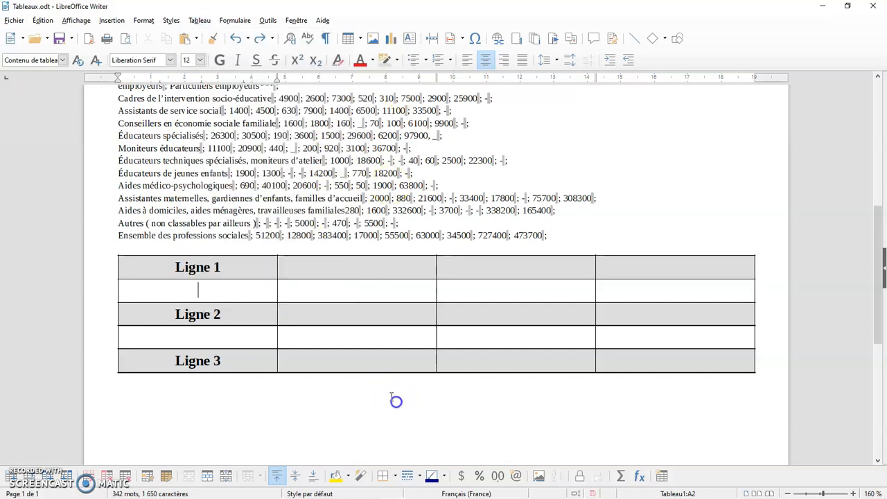
Delete the "Ligne 2" row from the table and undo the deletion
left_click(222, 314)
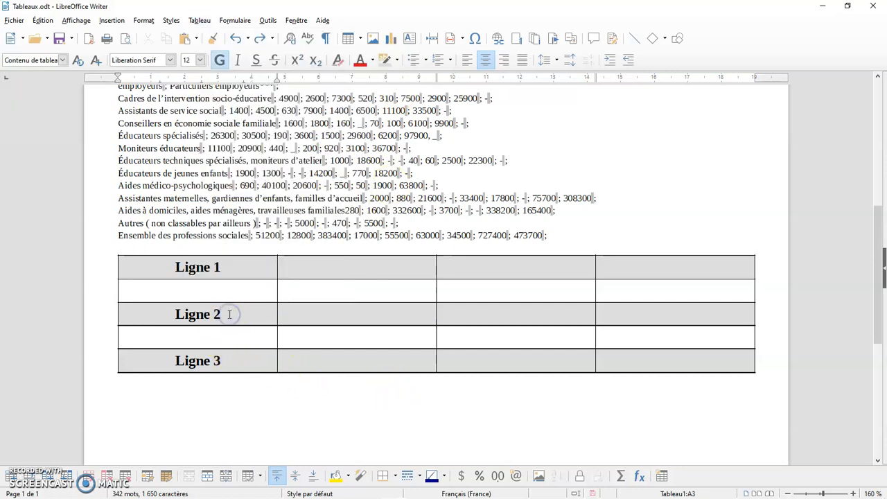
left_click(200, 20)
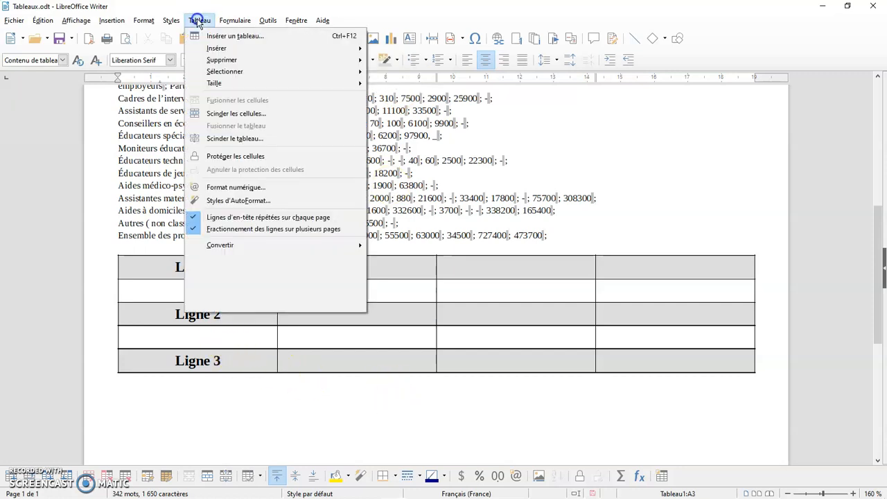
mouse_move(211, 60)
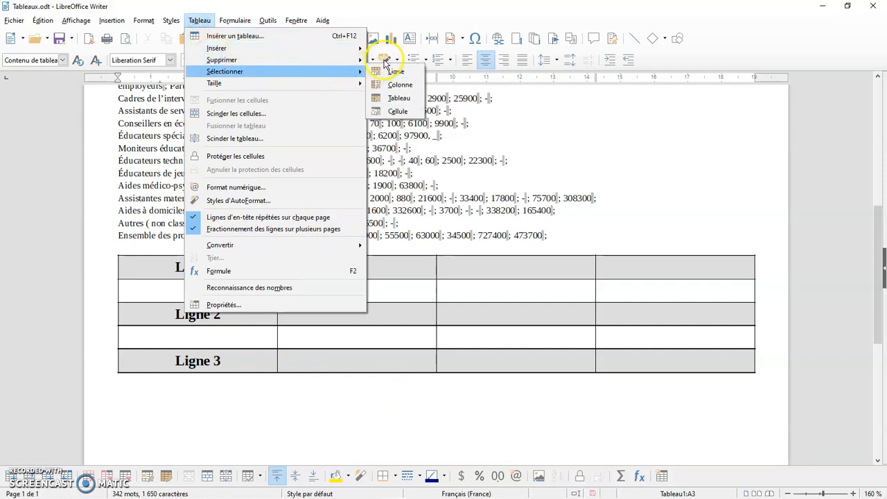
left_click(388, 60)
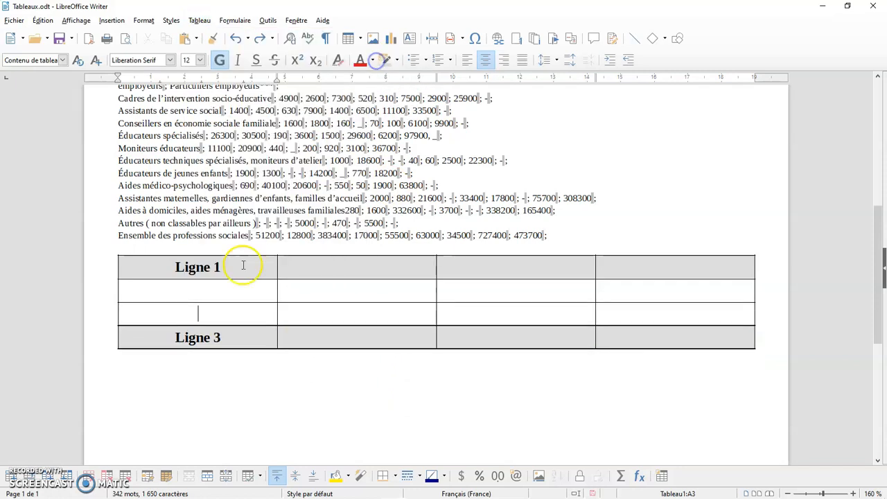
left_click(235, 38)
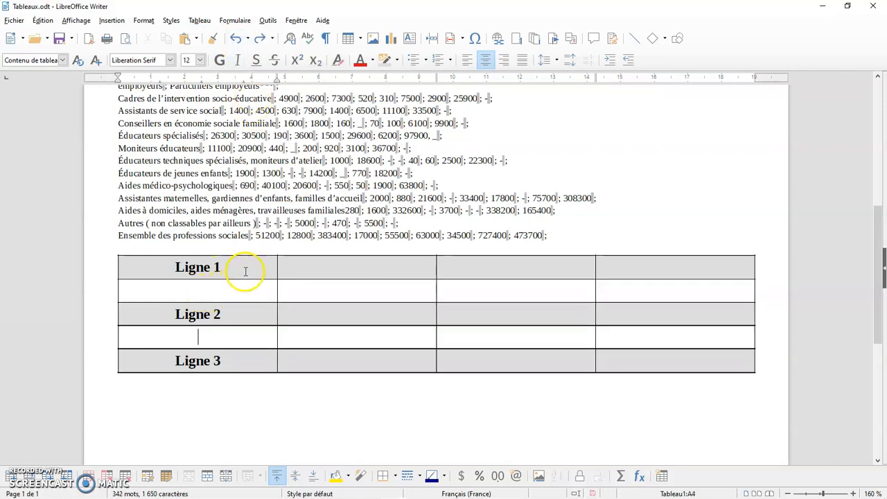
Delete the "Ligne 3" row together with the empty row above it, undo the deletion, and place the cursor below the table
left_click_drag(246, 268, 244, 312)
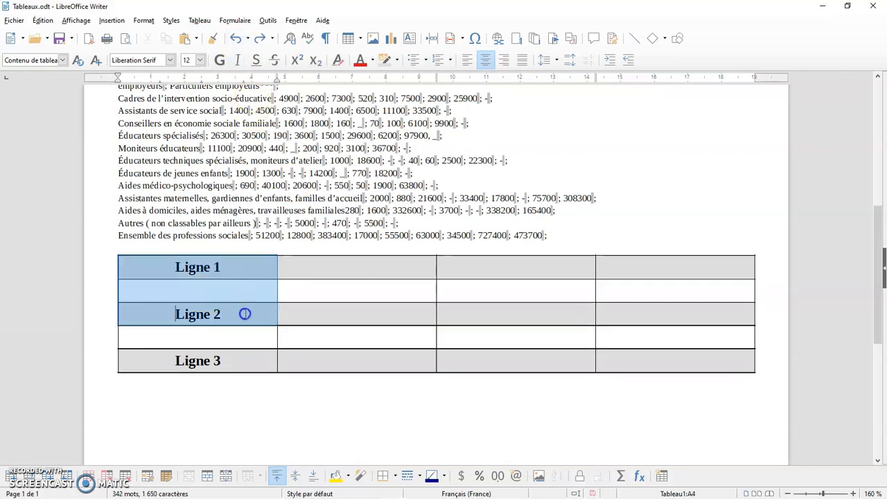
left_click_drag(242, 362, 246, 347)
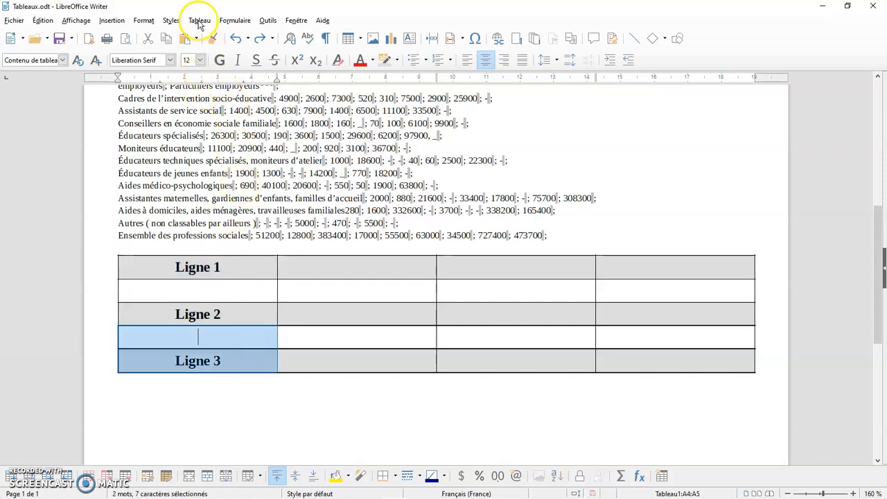
left_click(200, 20)
mouse_move(222, 61)
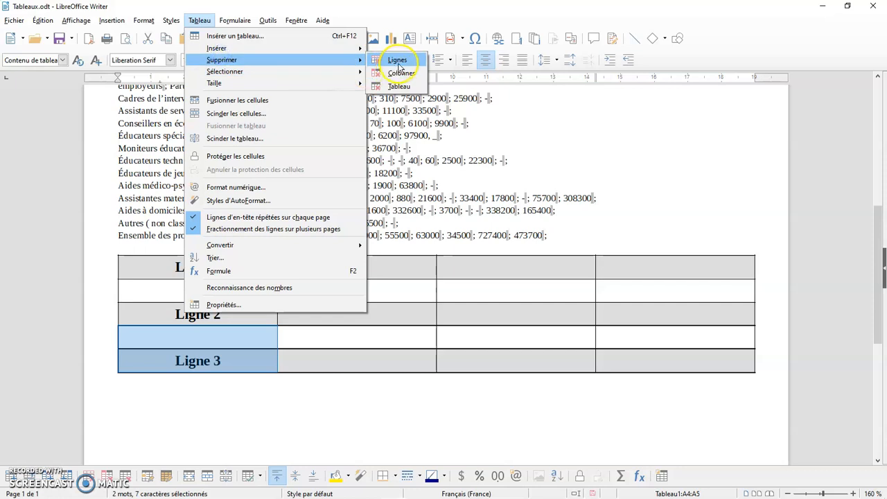
left_click(408, 63)
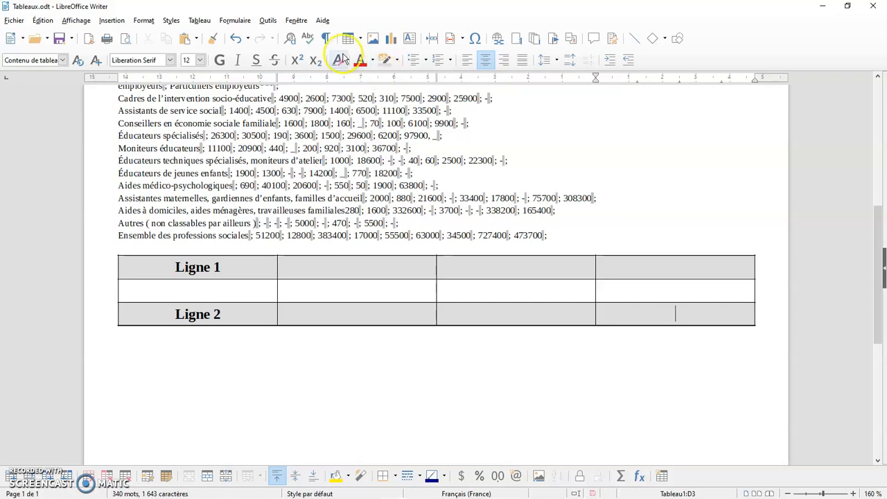
left_click(236, 38)
left_click(735, 422)
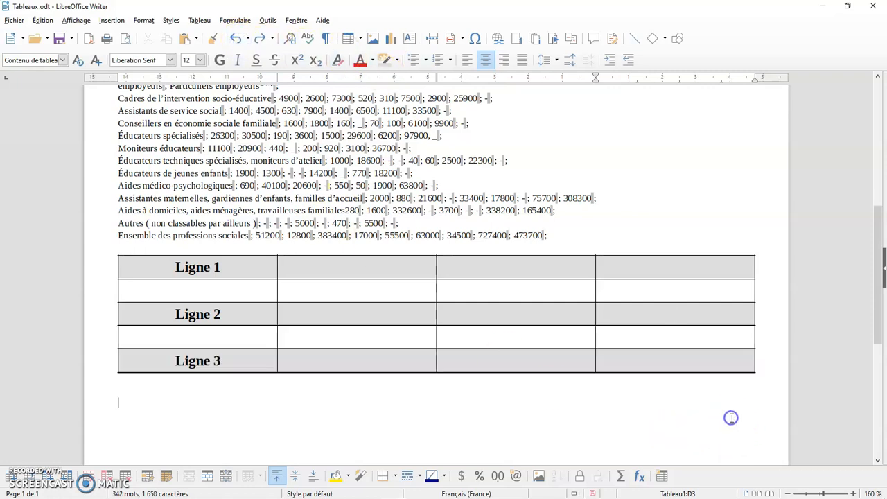